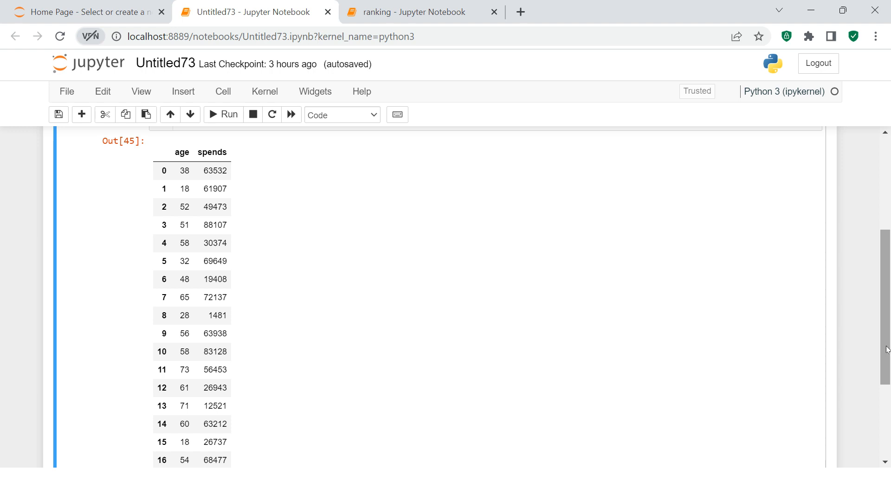
left_click_drag(886, 349, 886, 355)
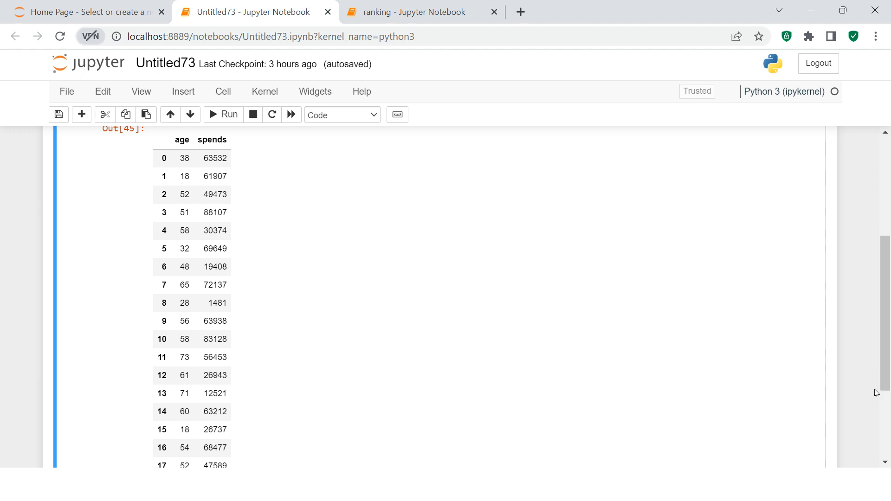
left_click_drag(888, 369, 888, 377)
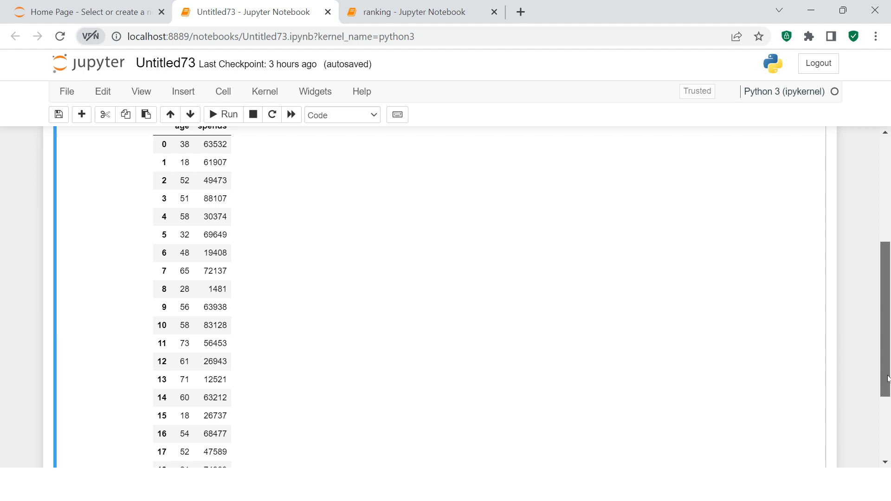
left_click_drag(888, 378, 887, 410)
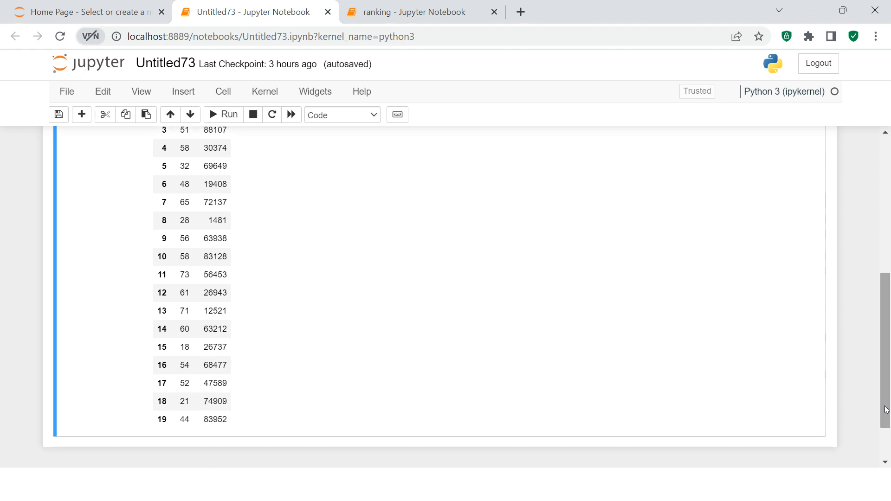
Fill a new cell with the bin edges 18,25,50,75,80 and add another empty cell below.
key("b")
left_click_drag(887, 395, 886, 417)
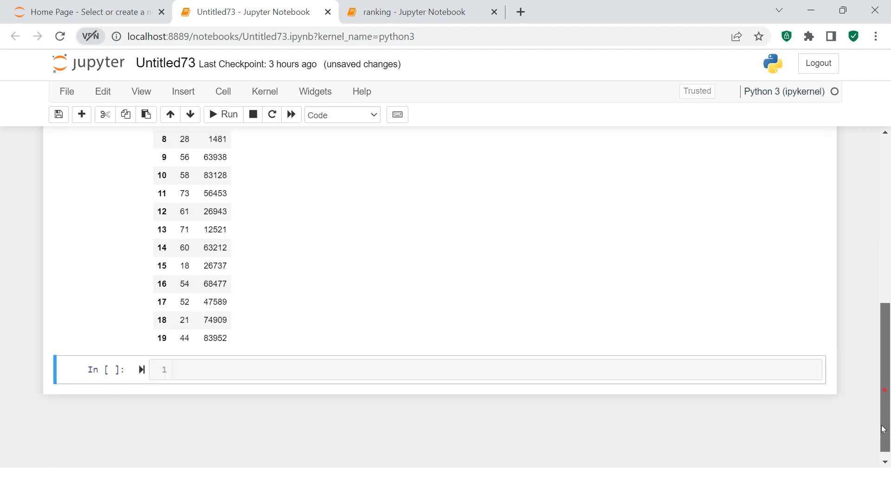
left_click(603, 370)
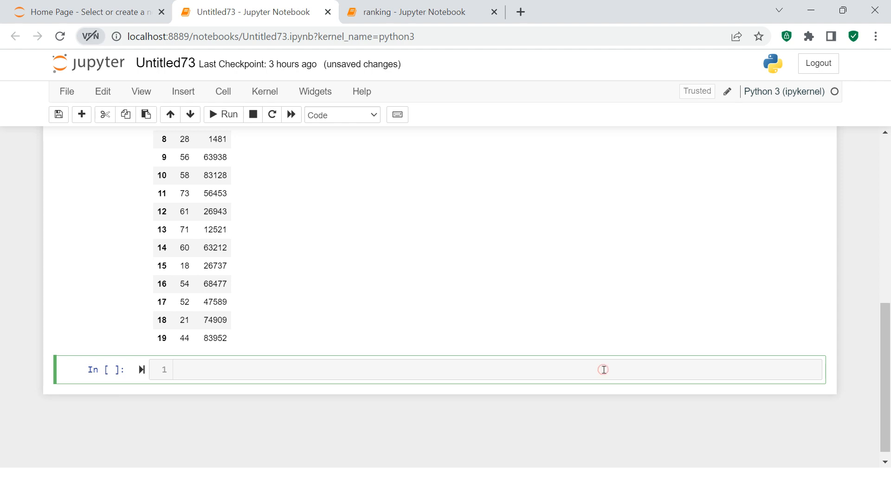
type("18,")
type("25,")
type("50,")
type("75,")
type("80")
left_click_drag(886, 407, 885, 416)
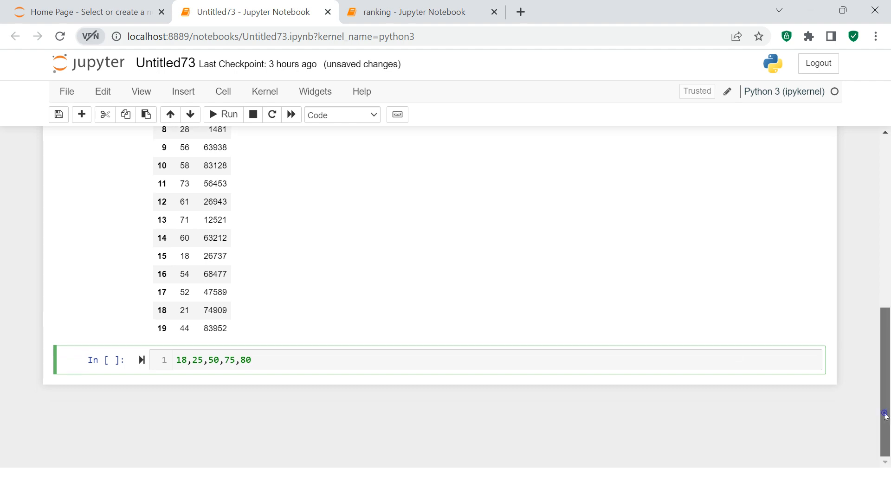
mouse_move(886, 417)
left_mouse_down()
mouse_move(887, 299)
mouse_move(888, 317)
left_mouse_up()
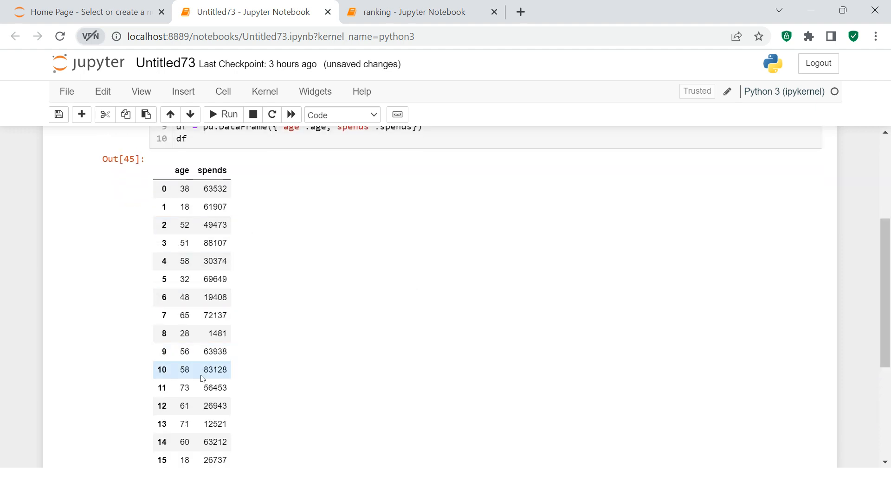
left_click_drag(885, 346, 885, 418)
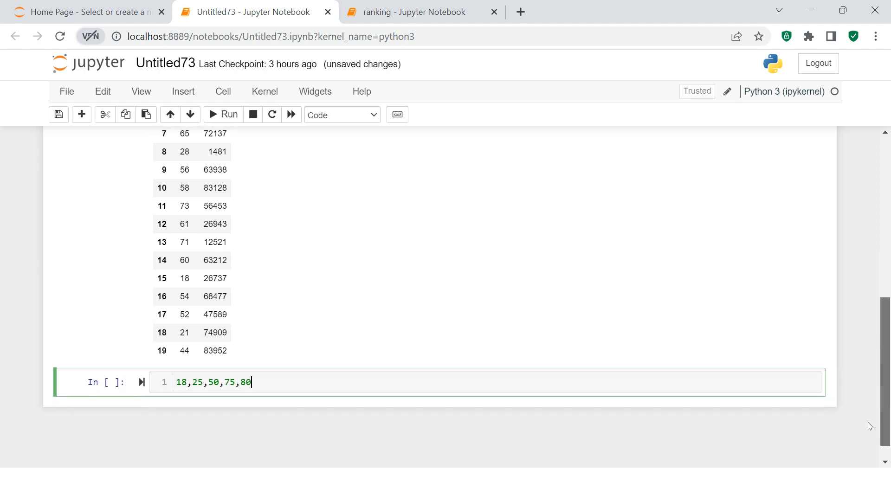
type("b")
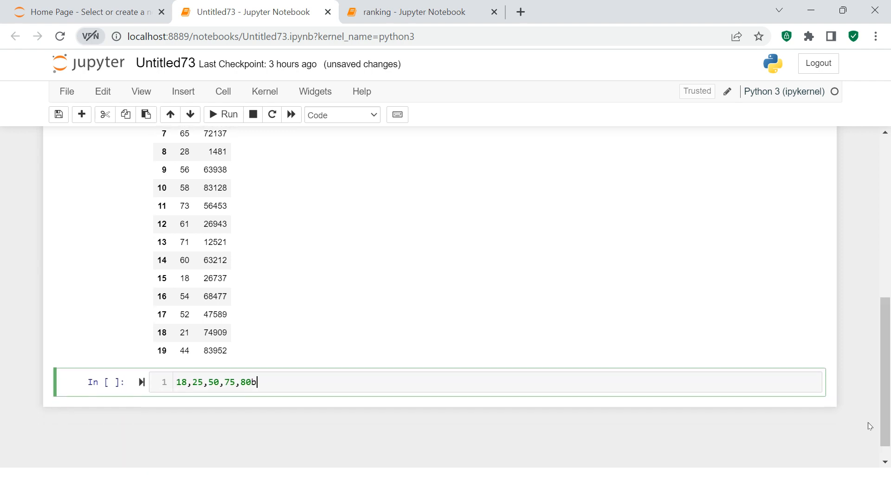
key("BackSpace")
key("Escape")
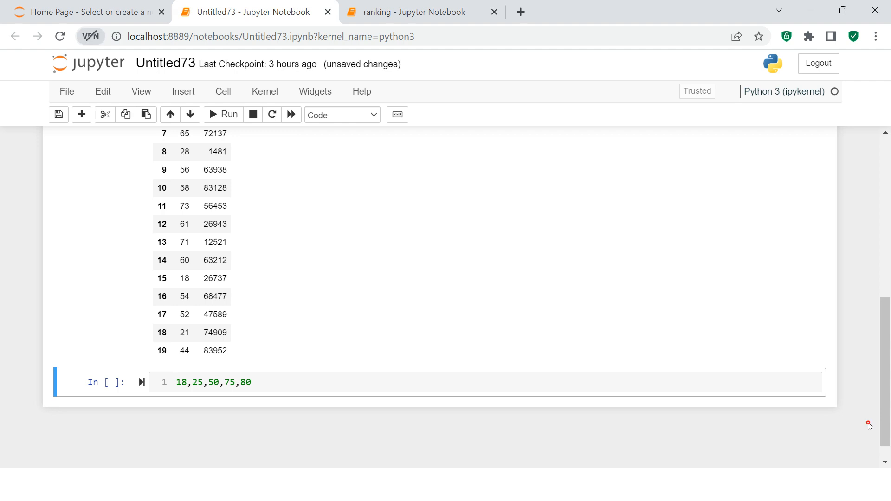
key("b")
left_click_drag(885, 390, 887, 415)
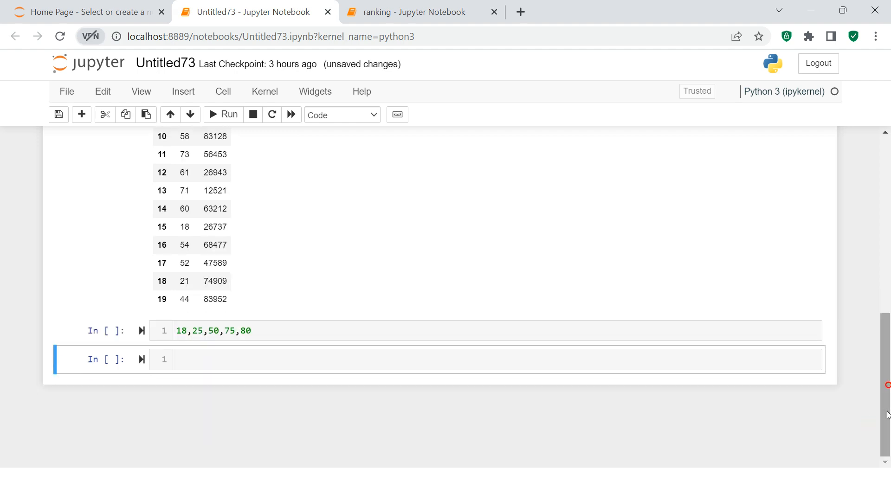
Write pd.cut(df['age'], ...) and paste the bin list 18,25,50,75,80 copied from the cell above.
left_click(577, 362)
type("df")
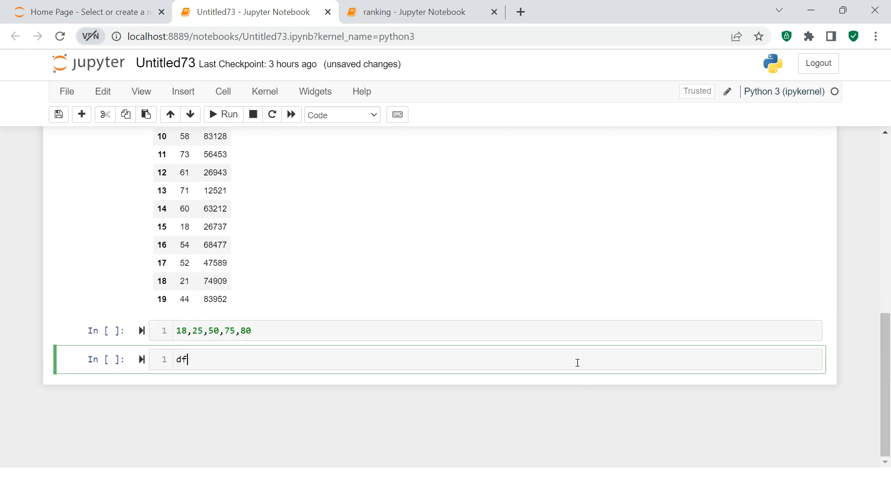
type("['age")
key("ctrl+a")
key("BackSpace")
type("pd.cut(")
type("df['")
type("age']")
type(",")
triple_click(258, 331)
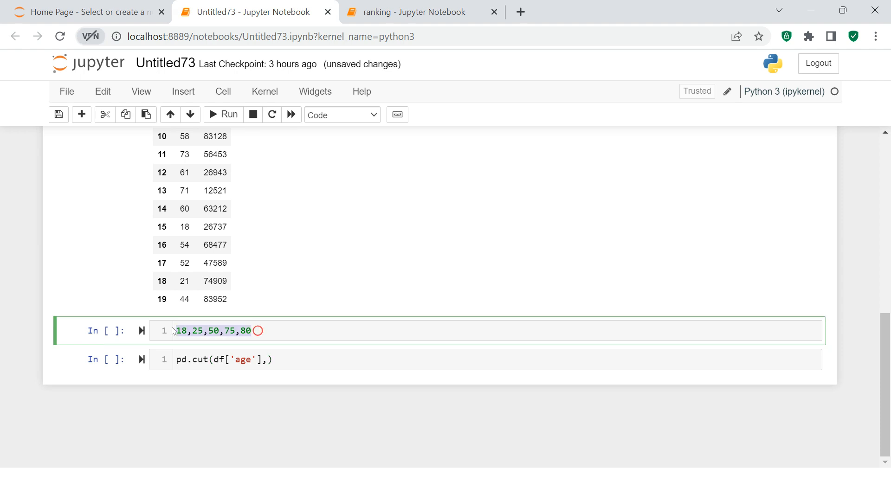
key("ctrl+c")
left_click(268, 360)
key("ctrl+v")
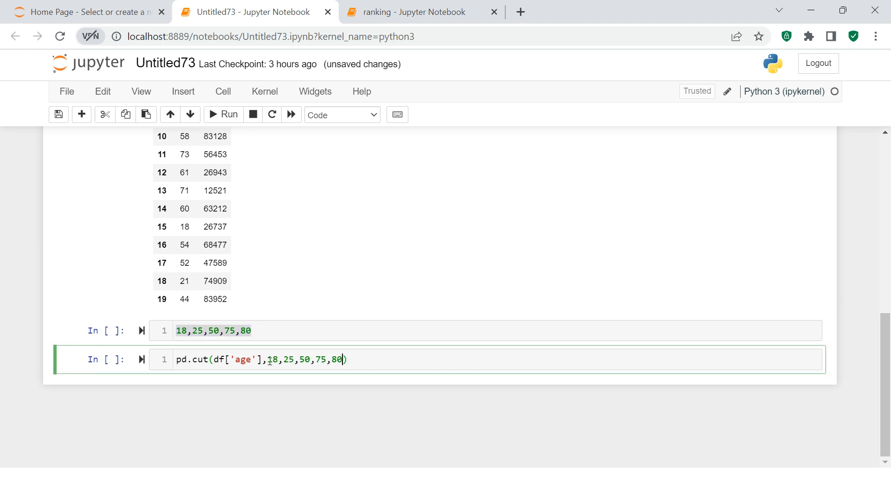
Wrap the bins in brackets and assign the result to df['age_group'].
left_click_drag(344, 359, 268, 360)
type("[")
key("Home")
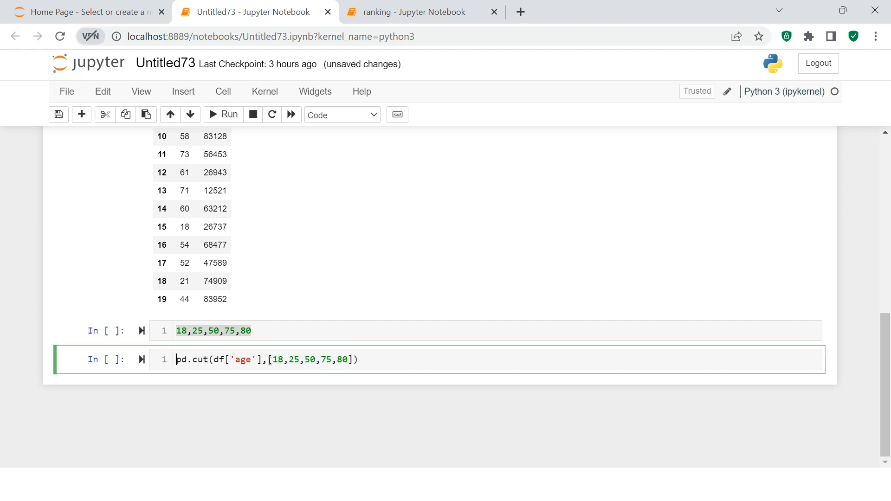
type("df")
type("=")
key("Left")
type("[]")
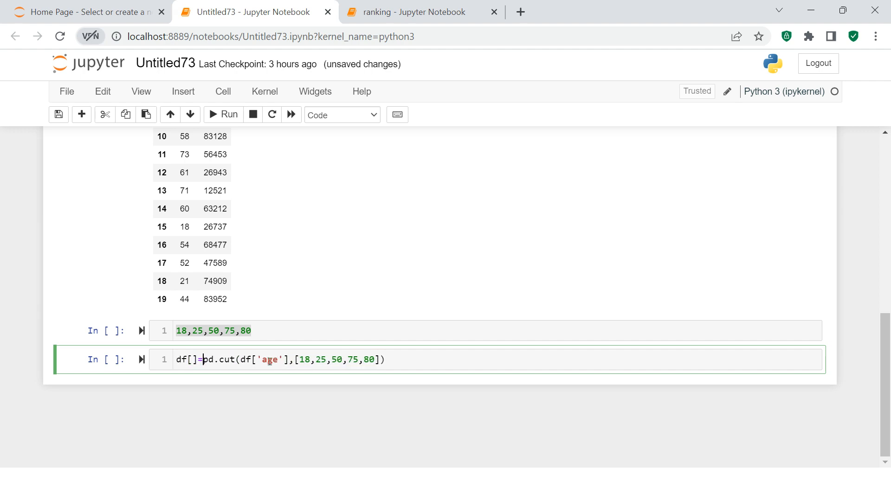
type("'")
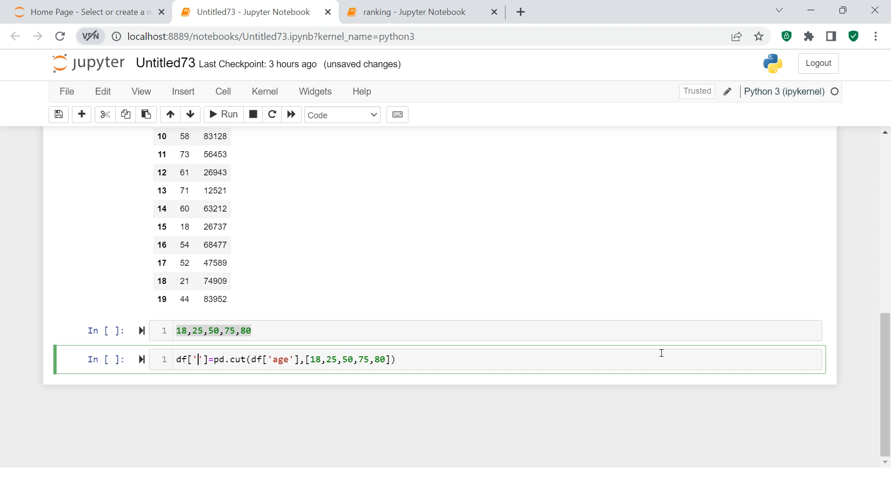
type("age_group")
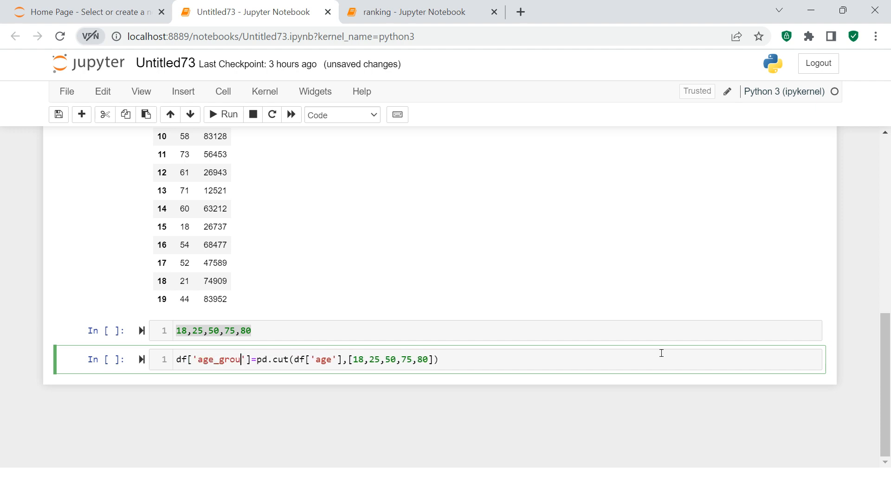
key("End")
Run the cell with a trailing df line, showing the age_group column with NaN for age 18.
key("Return")
type("df")
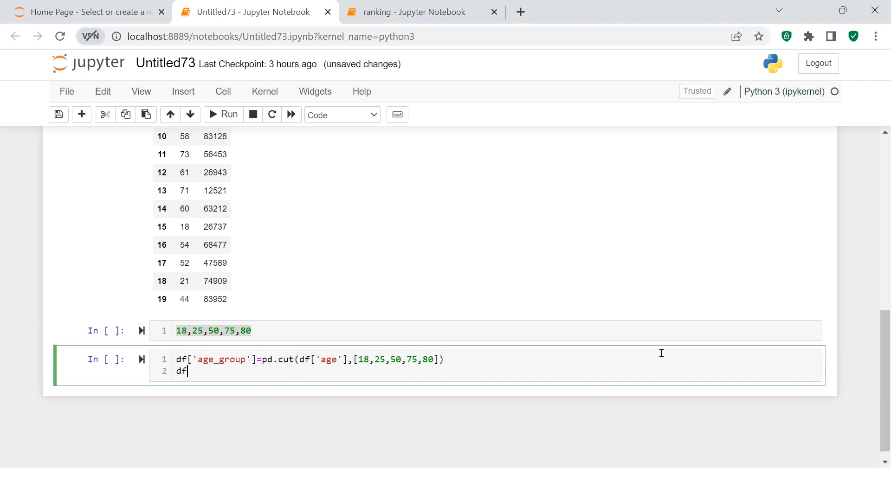
key("shift+Return")
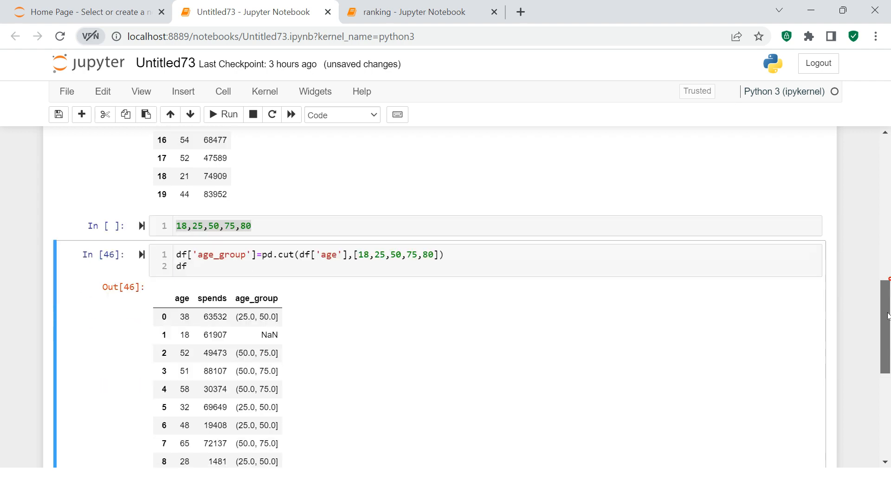
left_click_drag(886, 278, 886, 313)
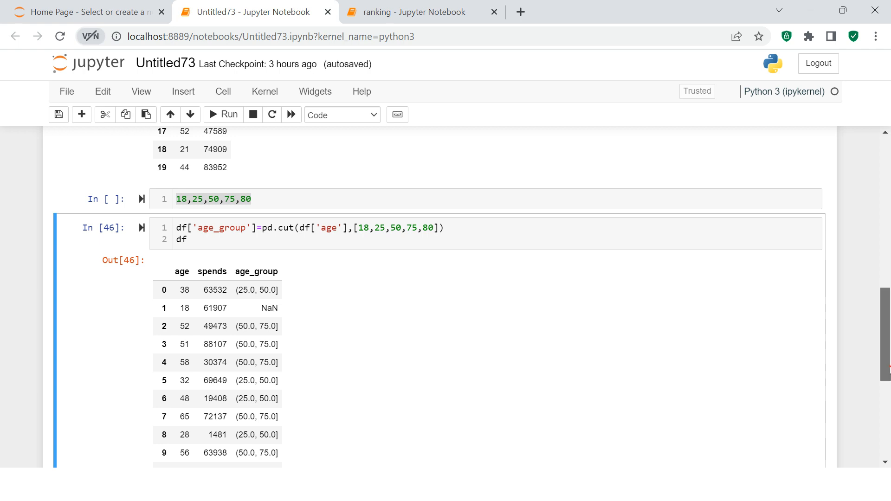
left_click_drag(886, 334, 886, 390)
mouse_move(887, 426)
left_mouse_down()
mouse_move(888, 444)
mouse_move(885, 328)
left_mouse_up()
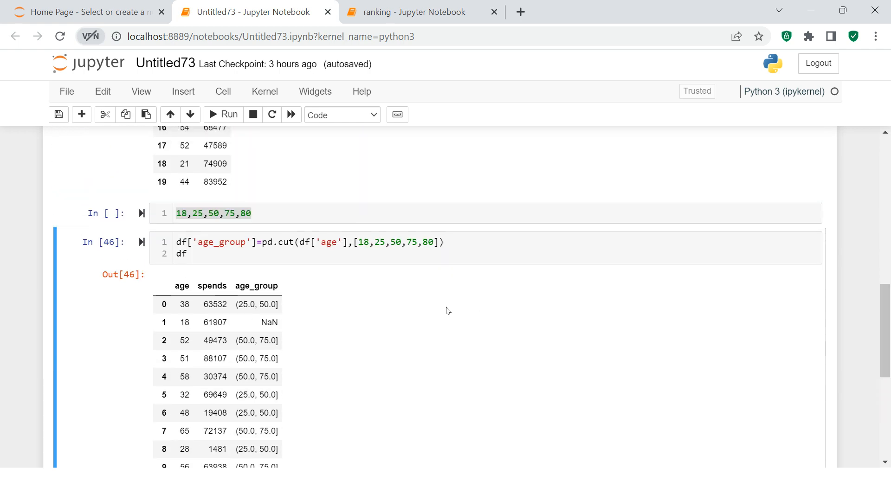
left_click(373, 246)
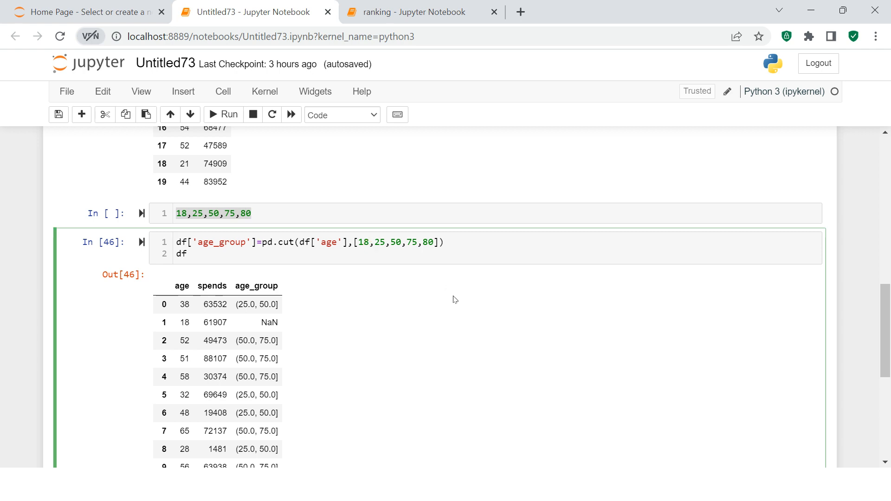
Change the first bin edge from 18 to 17 and rerun so age-18 rows land in (17, 25].
key("ctrl+Return")
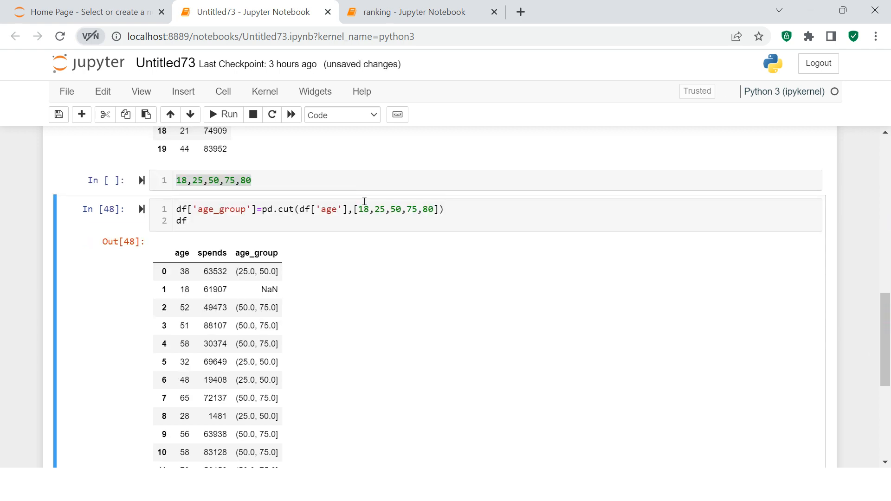
left_click(368, 210)
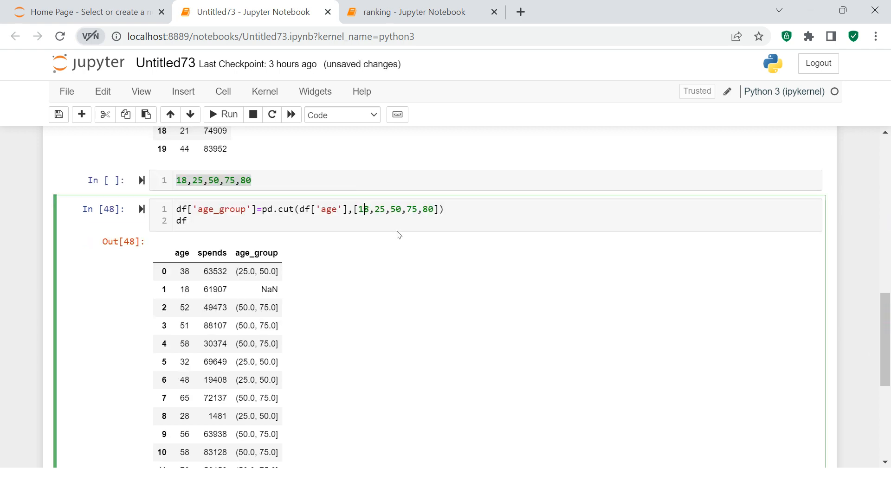
key("BackSpace")
type("7")
key("ctrl+Return")
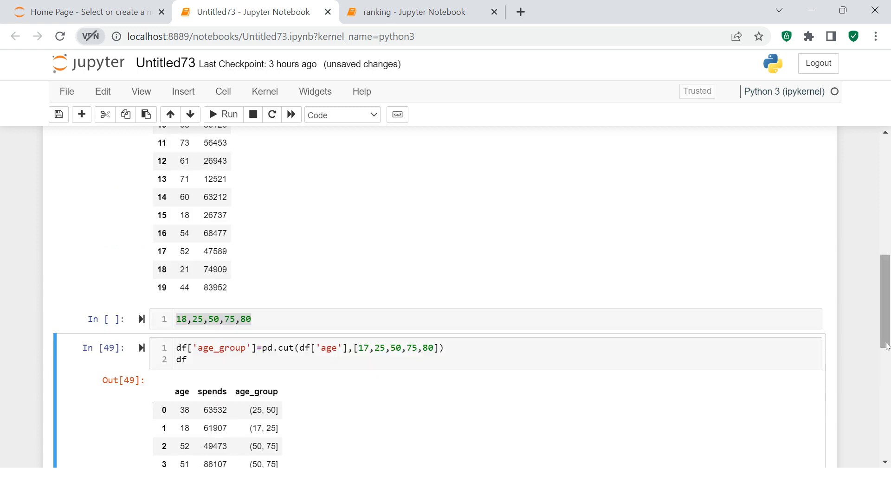
left_click_drag(885, 345, 885, 390)
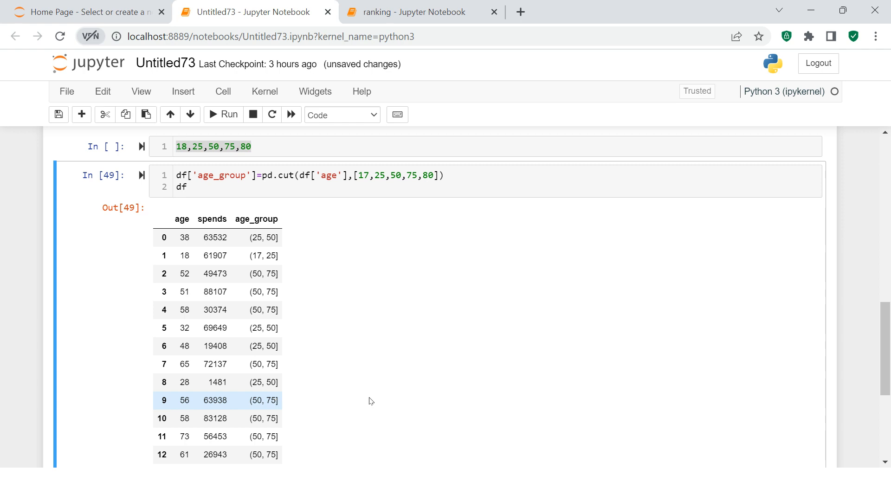
mouse_move(885, 335)
left_mouse_down()
mouse_move(870, 431)
mouse_move(887, 324)
left_mouse_up()
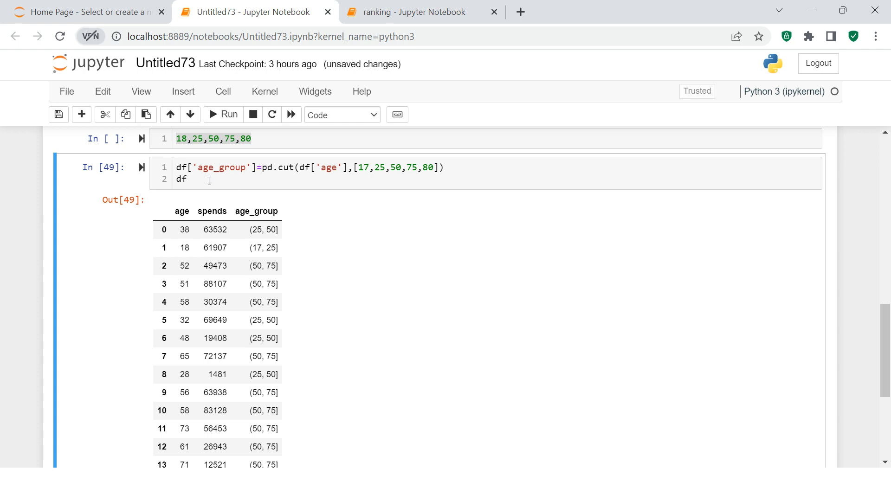
Replace the df line with df.groupby('age_group').agg({'spends':'mean'}) and run it.
left_click(203, 203)
type(".")
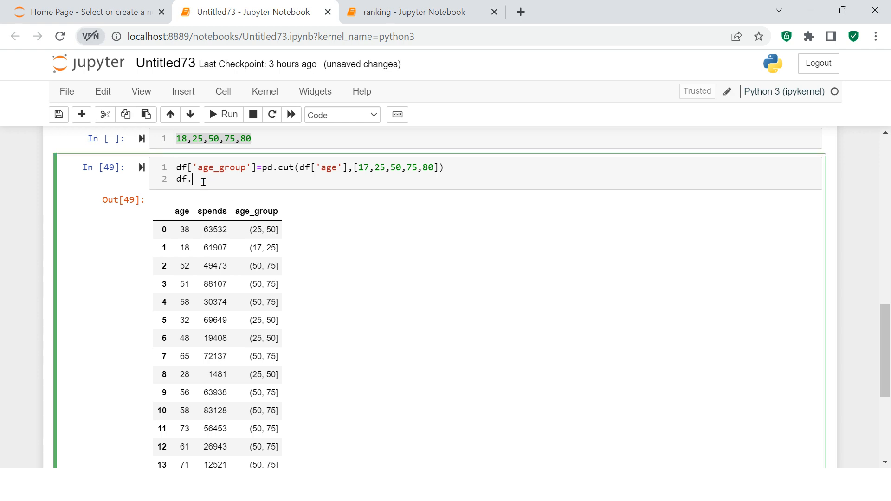
type("group")
key("Tab")
type("(")
type("'age_")
type("group').")
type("agg")
type("({")
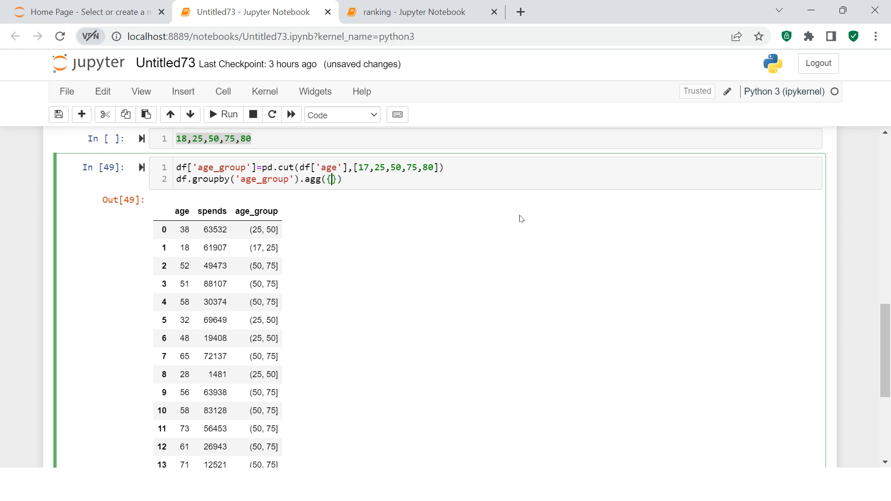
type("'")
type("spends'")
type(":'mean")
key("shift+Return")
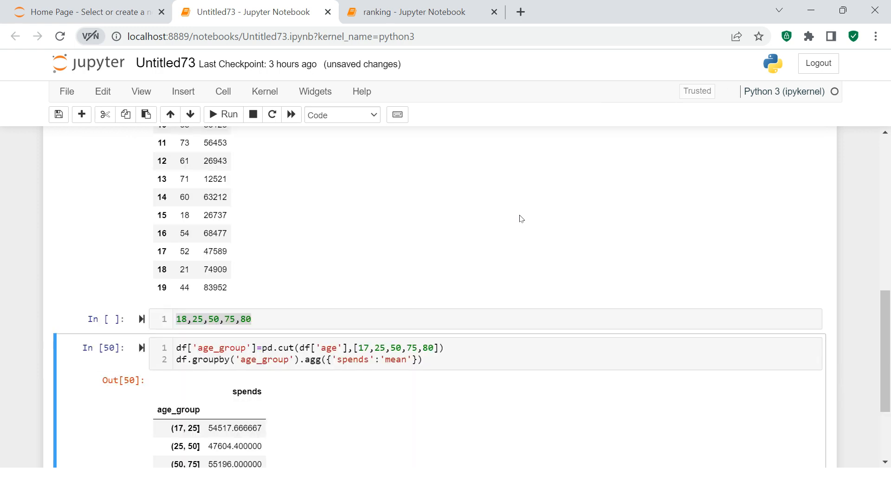
left_click_drag(886, 289, 881, 361)
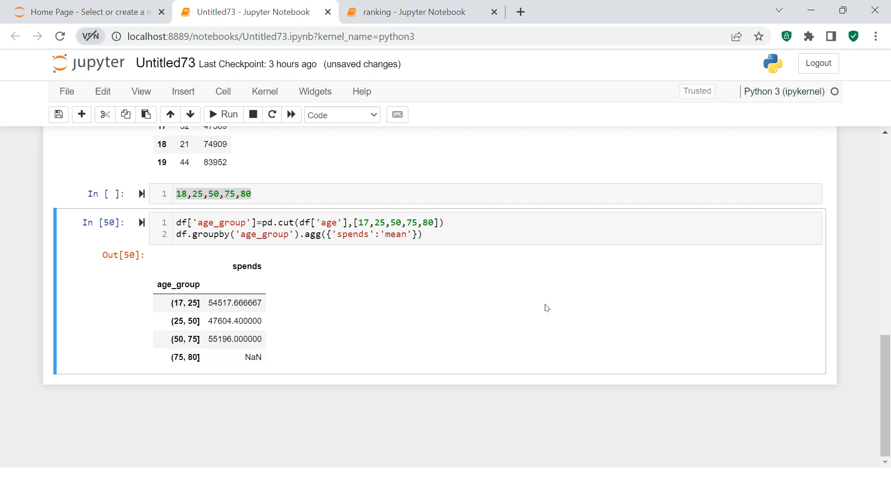
left_click_drag(886, 394, 884, 397)
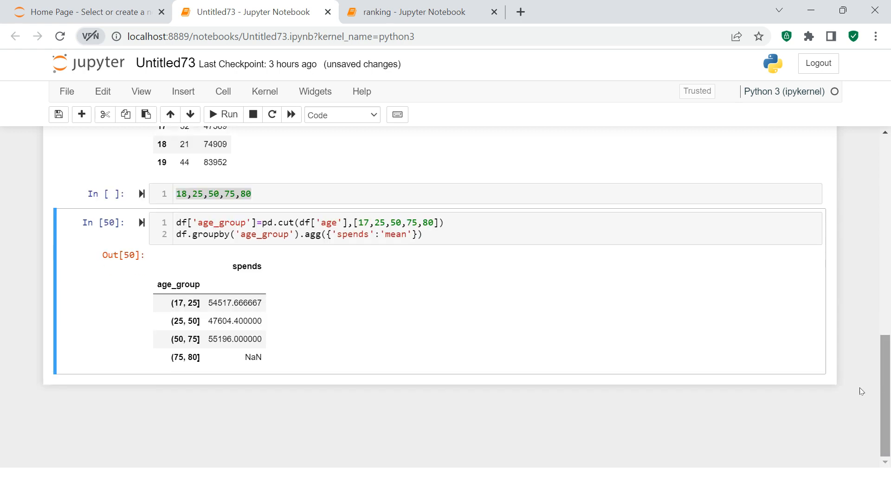
double_click(286, 223)
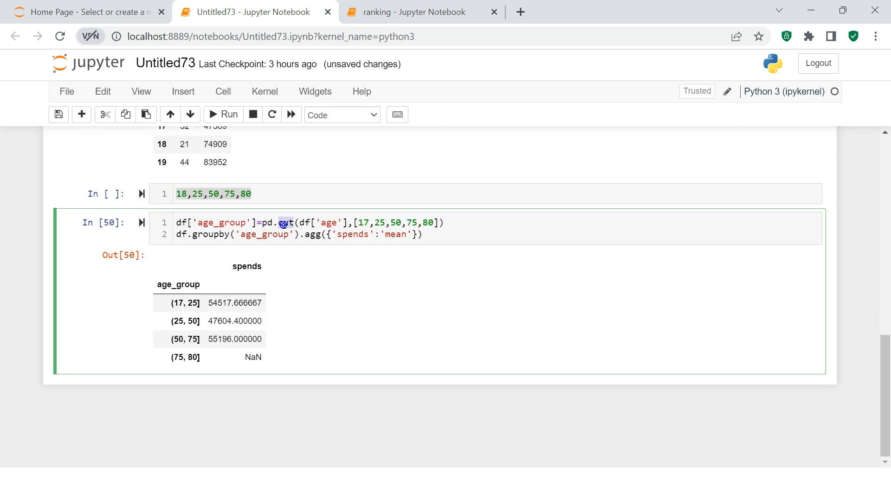
left_click(454, 236)
double_click(285, 223)
left_click_drag(358, 223, 433, 223)
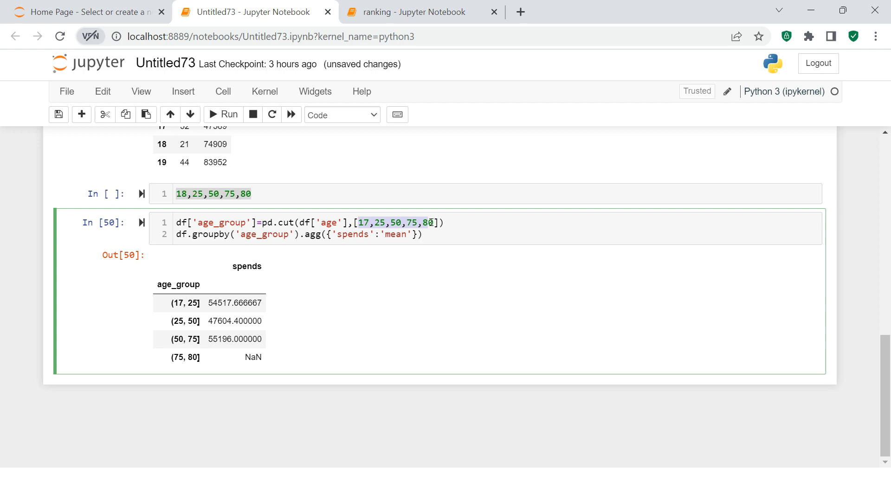
left_click(436, 221)
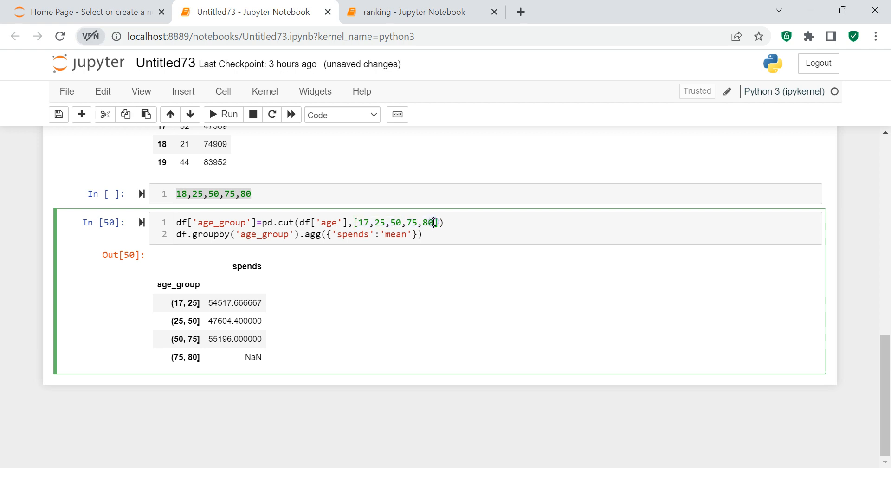
double_click(286, 223)
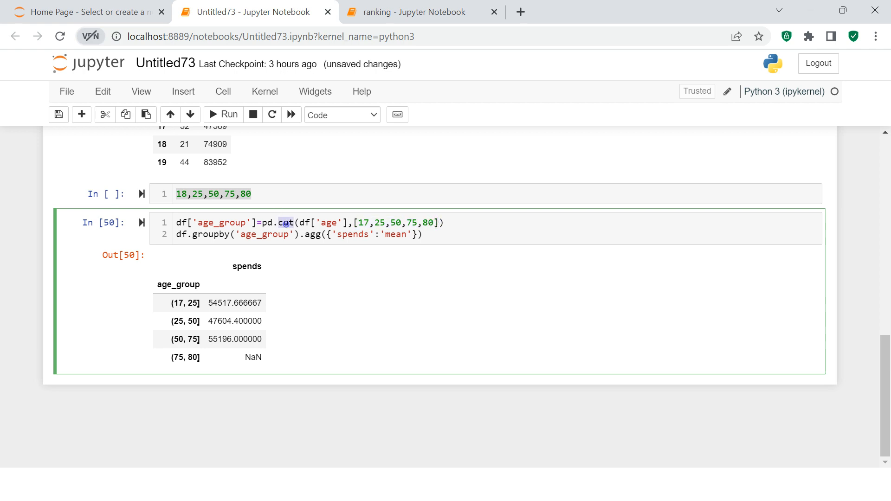